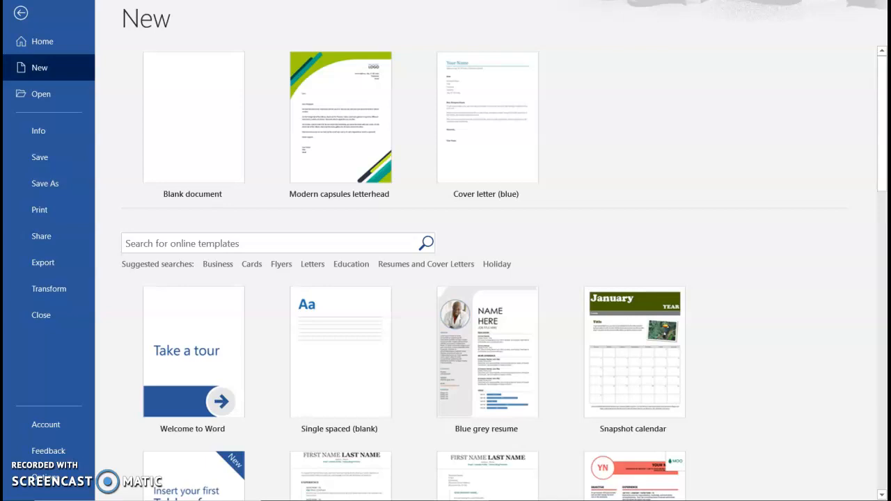
Create a blank document and start a mail merge for labels
left_click(203, 142)
left_click(203, 142)
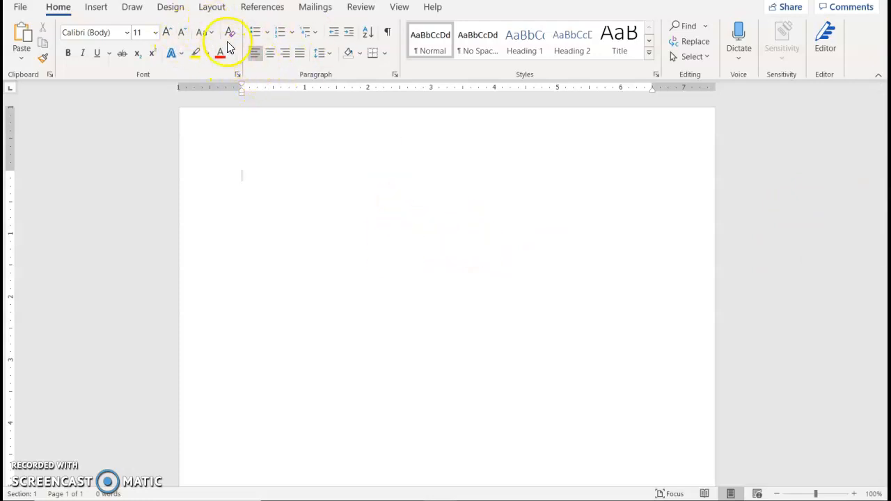
left_click(315, 8)
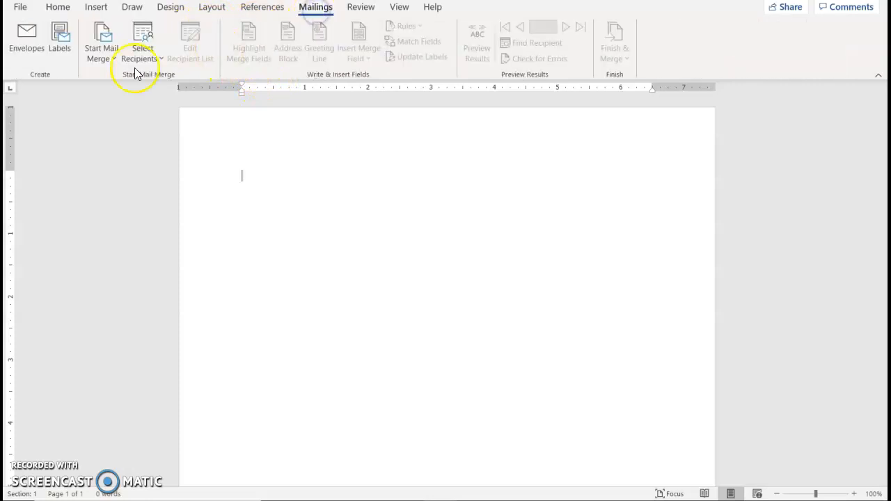
left_click(108, 54)
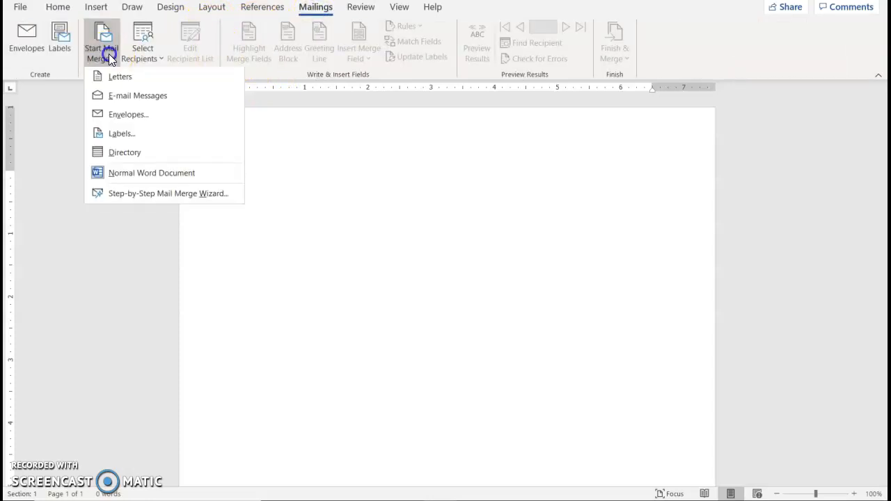
left_click(131, 135)
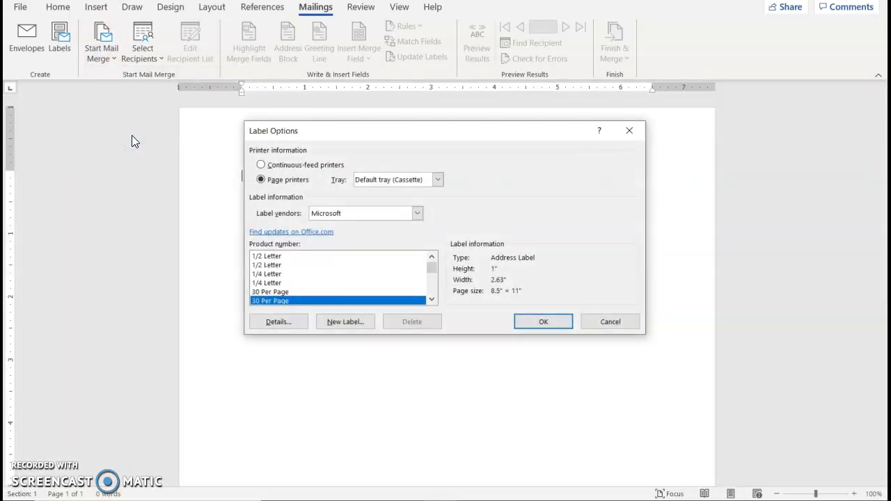
Set the label vendor to Microsoft and apply the 30 Per Page address label, 1" high and 2.63" wide on an 8.5" × 11" page
left_click(417, 213)
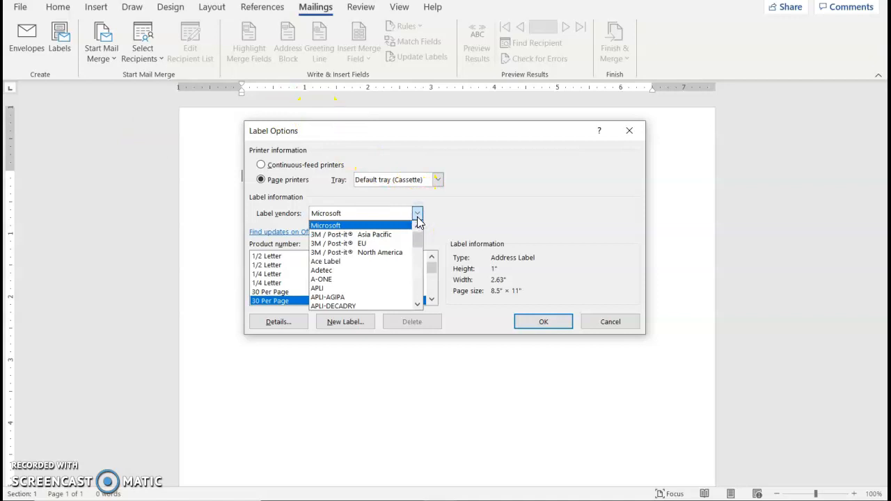
left_click(418, 229)
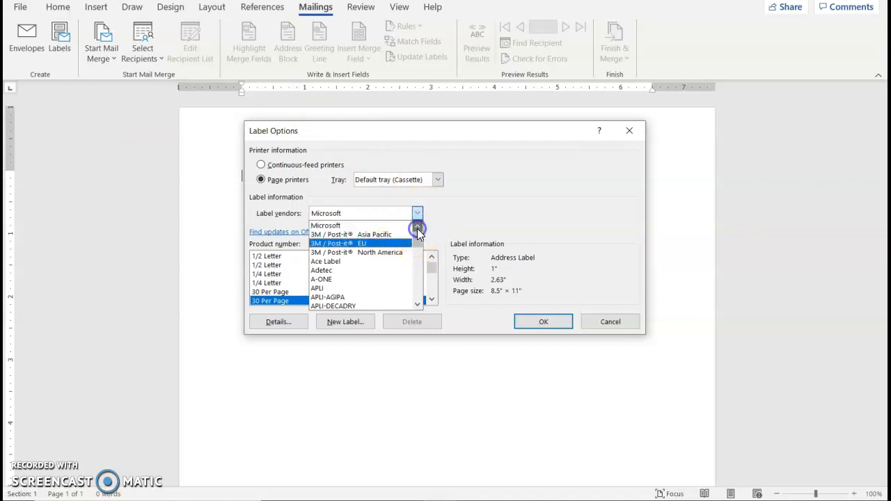
left_click(327, 225)
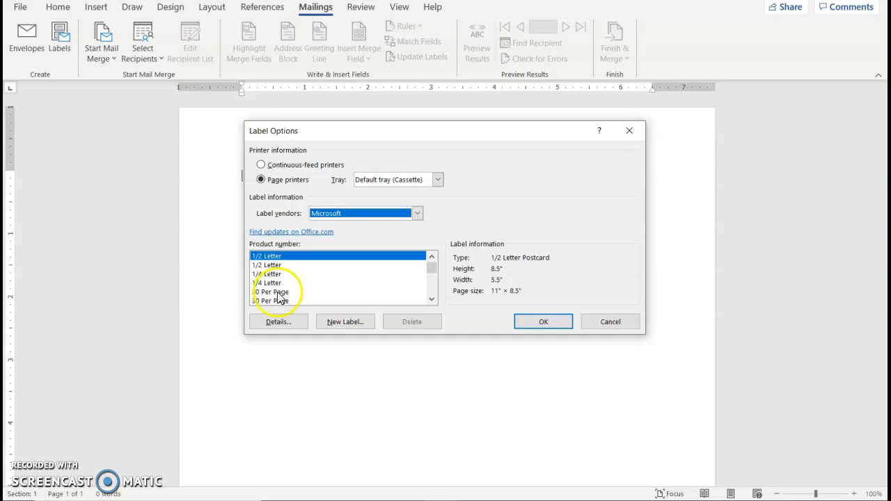
left_click(282, 294)
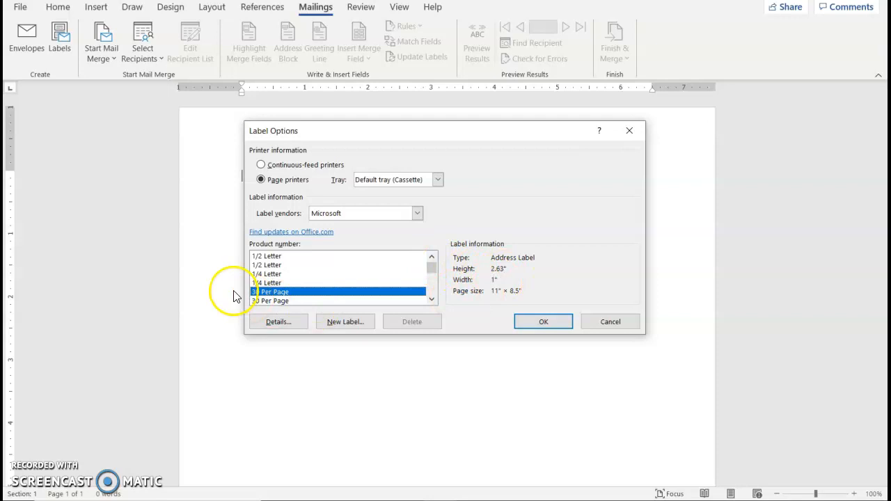
left_click(269, 301)
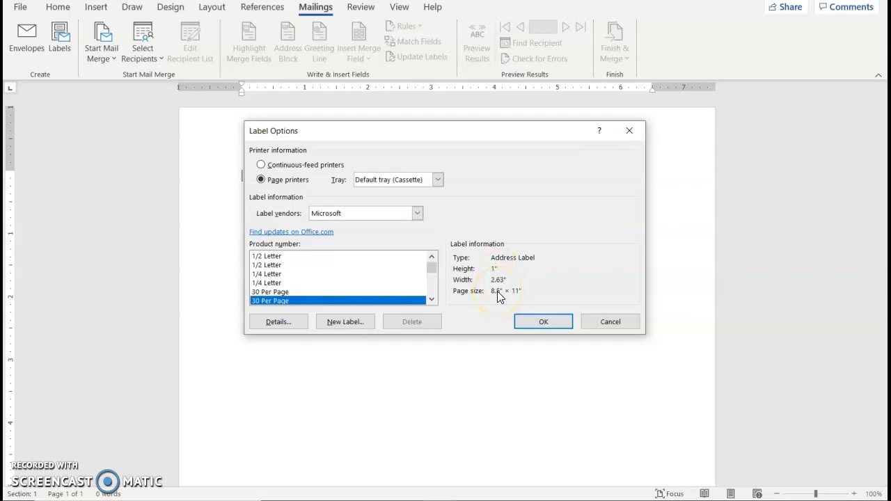
left_click(527, 326)
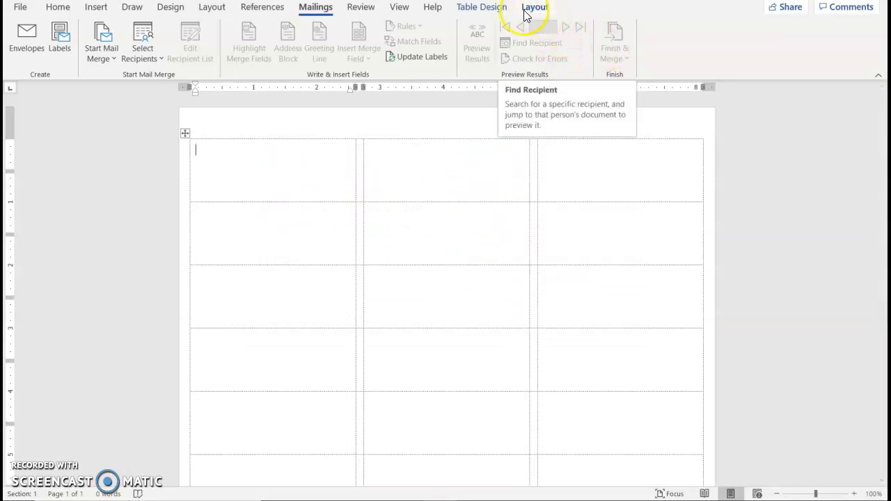
Hide the label table's gridlines and show them again
left_click(545, 13)
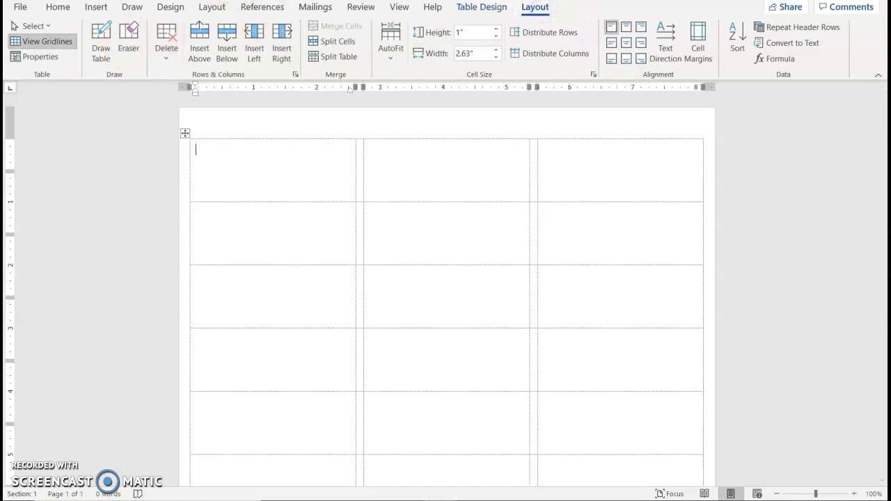
left_click(41, 42)
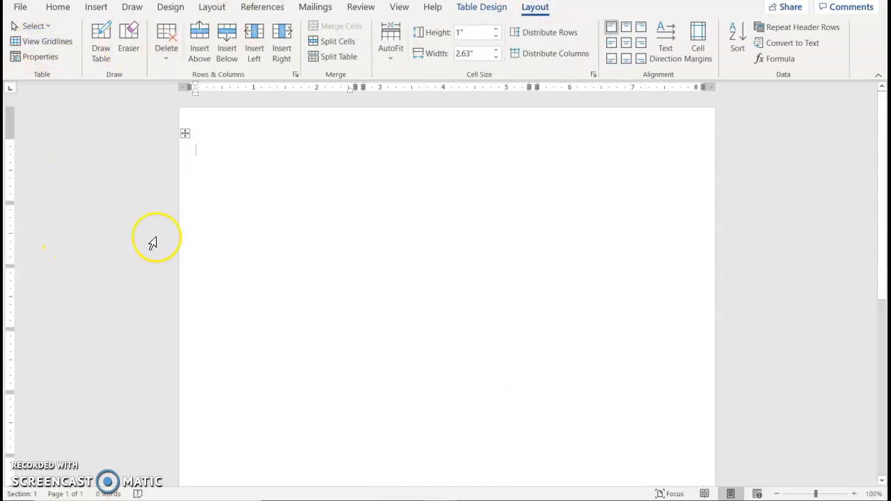
left_click(46, 42)
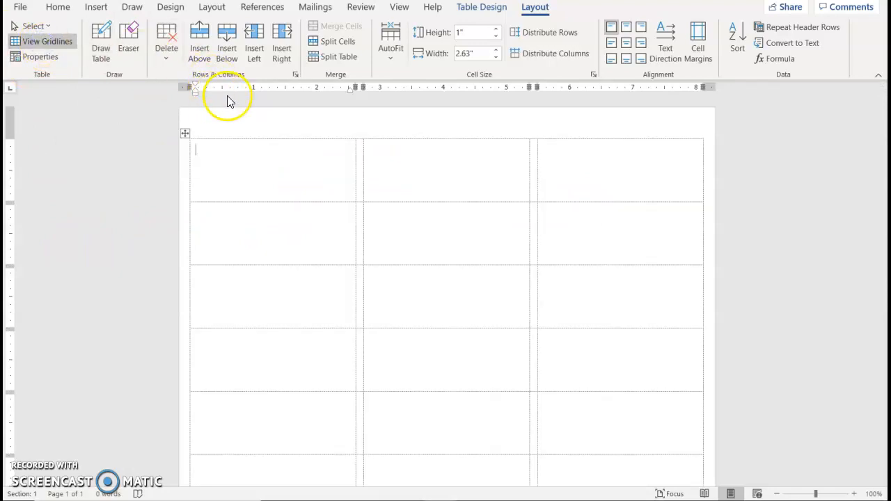
Use the existing list Support_WD_6_LabelsData from the ABC 2 folder on the Desktop as the merge recipients
left_click(315, 7)
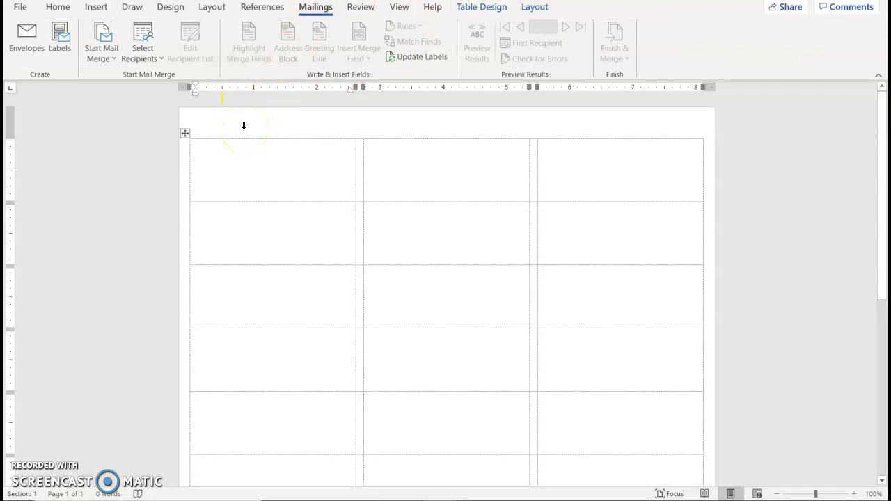
left_click(139, 55)
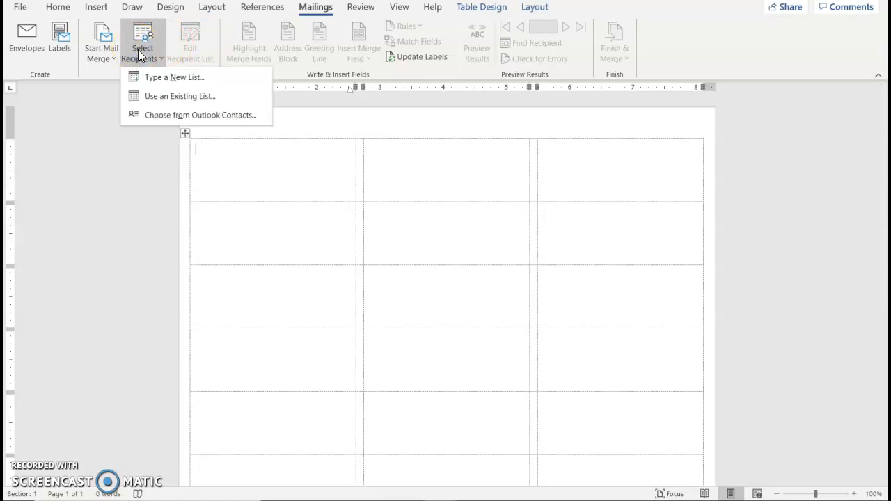
left_click(149, 100)
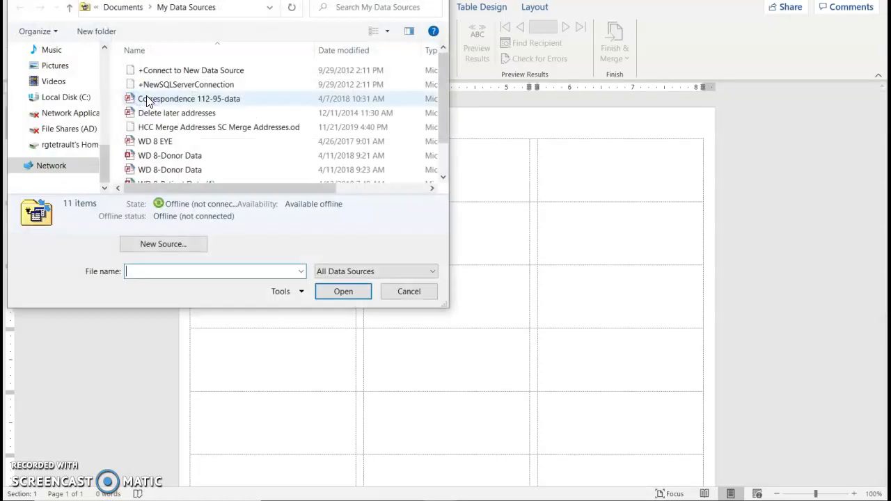
left_click_drag(103, 164, 111, 150)
left_click(60, 66)
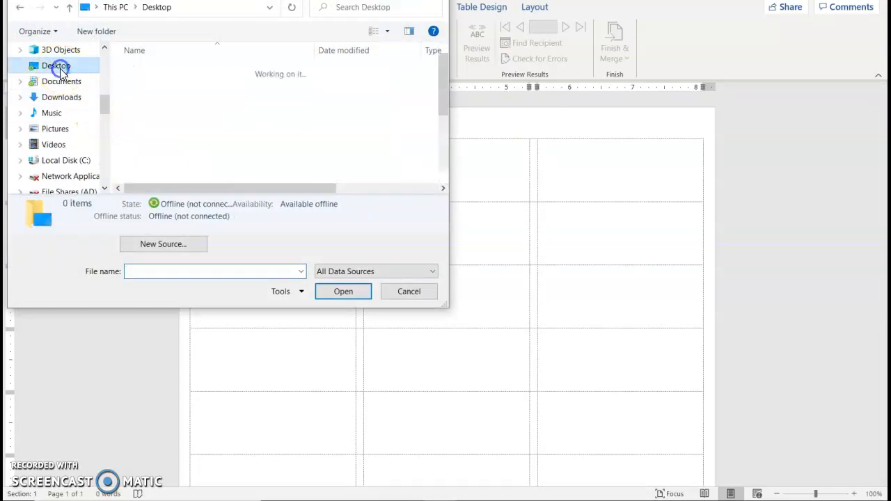
left_click(131, 72)
double_click(131, 73)
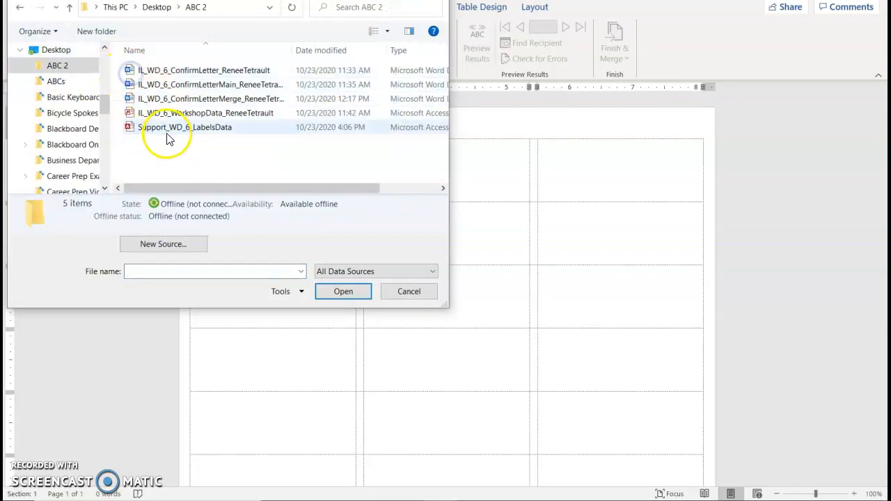
left_click(222, 129)
left_click(328, 291)
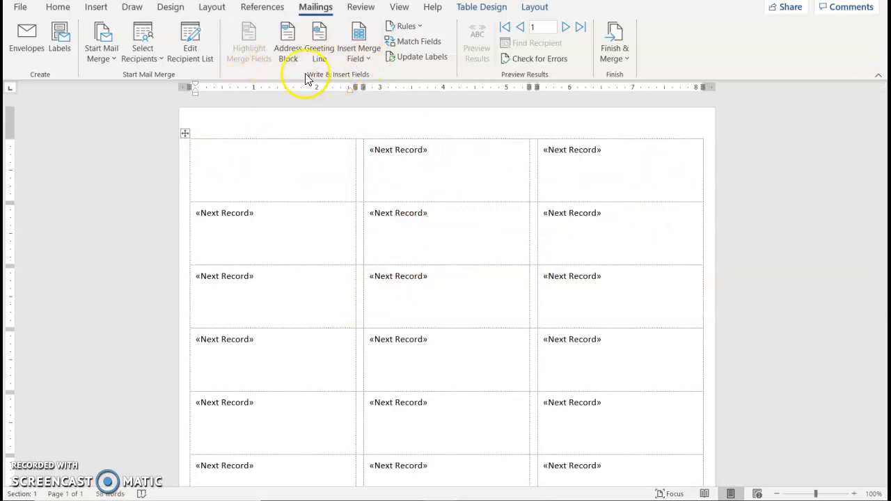
Filter the mail merge recipient list to records whose Country is US
left_click(192, 53)
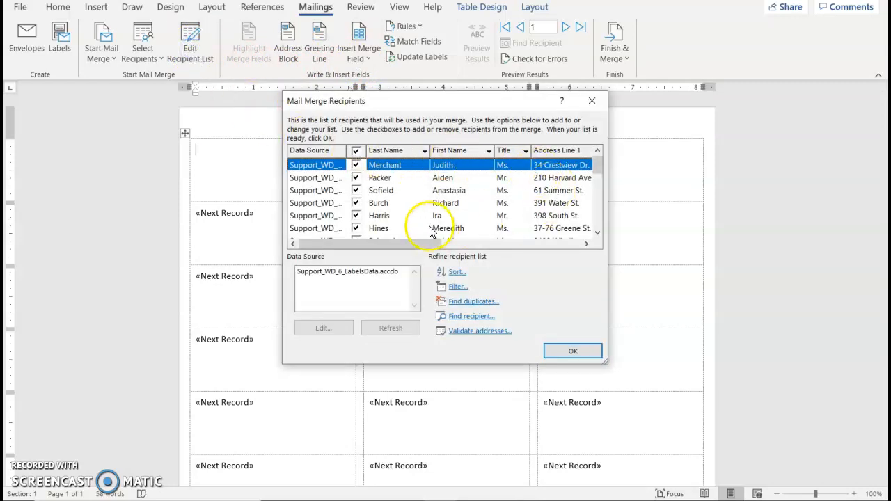
mouse_move(596, 163)
left_mouse_down()
mouse_move(596, 227)
mouse_move(598, 157)
left_mouse_up()
left_click_drag(444, 243, 571, 246)
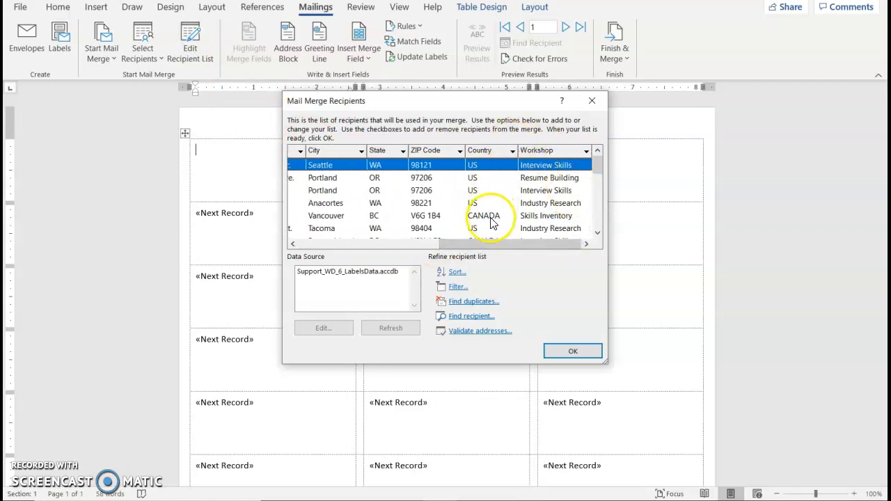
left_click(513, 151)
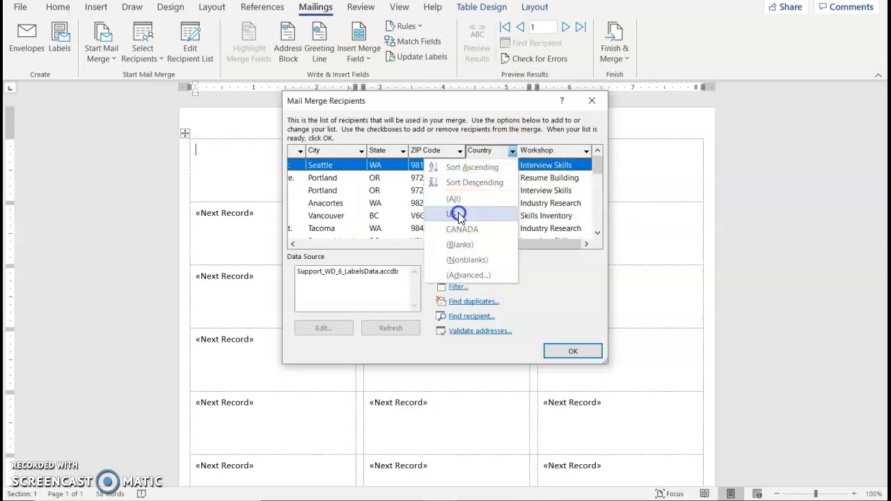
left_click(458, 216)
left_click(523, 151)
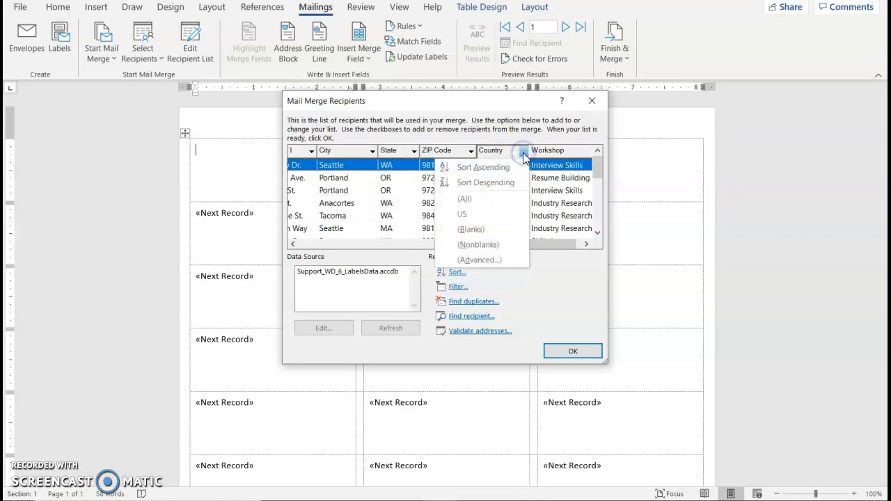
left_click(509, 96)
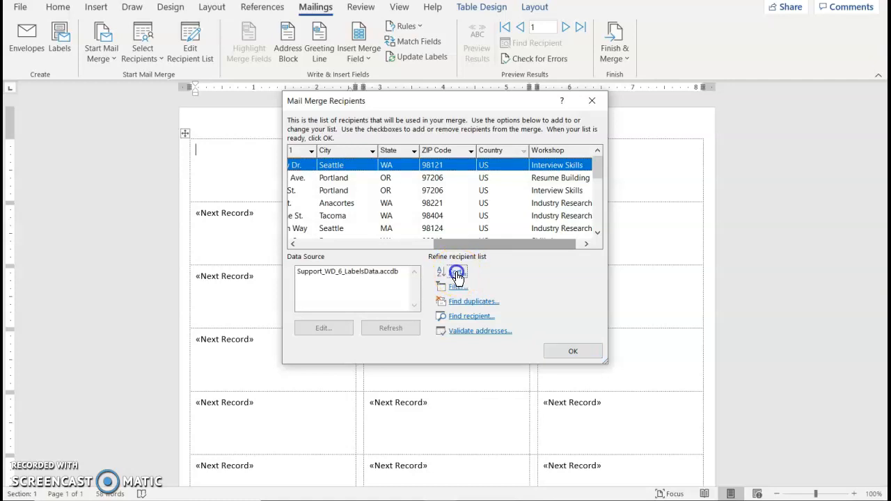
Sort the recipients by ZIP Code and secondarily by Last Name, both ascending, and accept the edited list
left_click(456, 272)
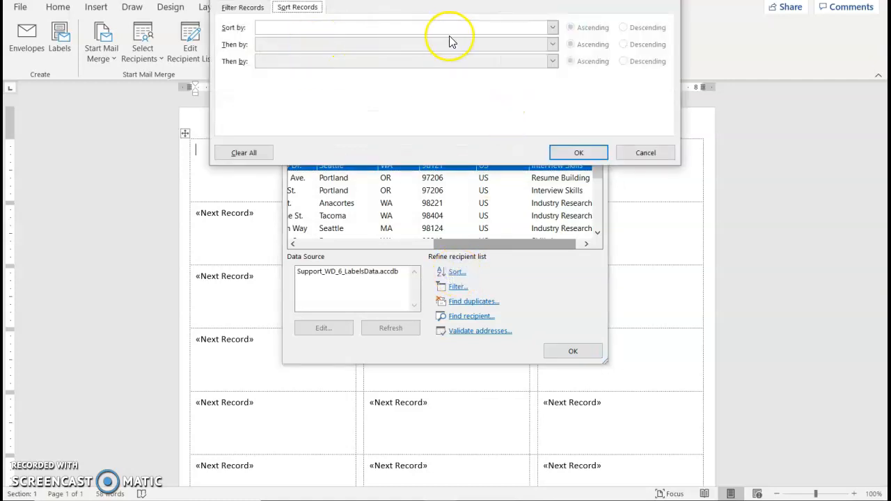
left_click(552, 28)
left_click_drag(552, 52, 555, 83)
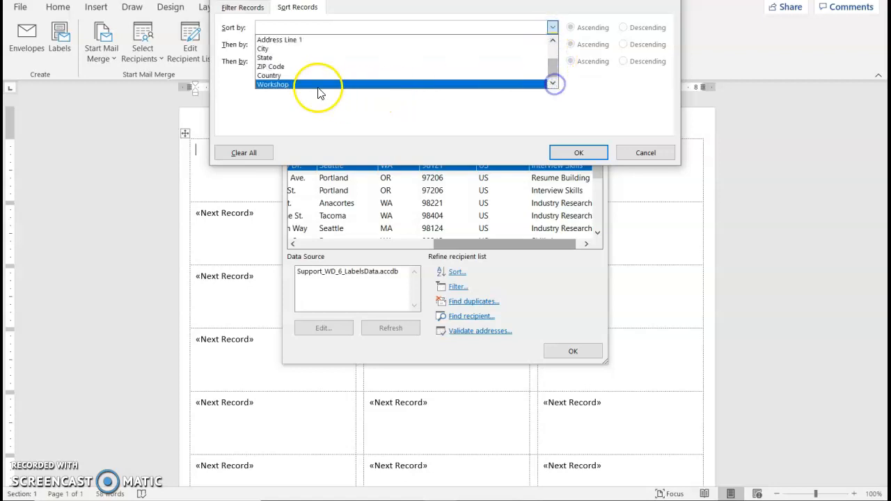
left_click(292, 67)
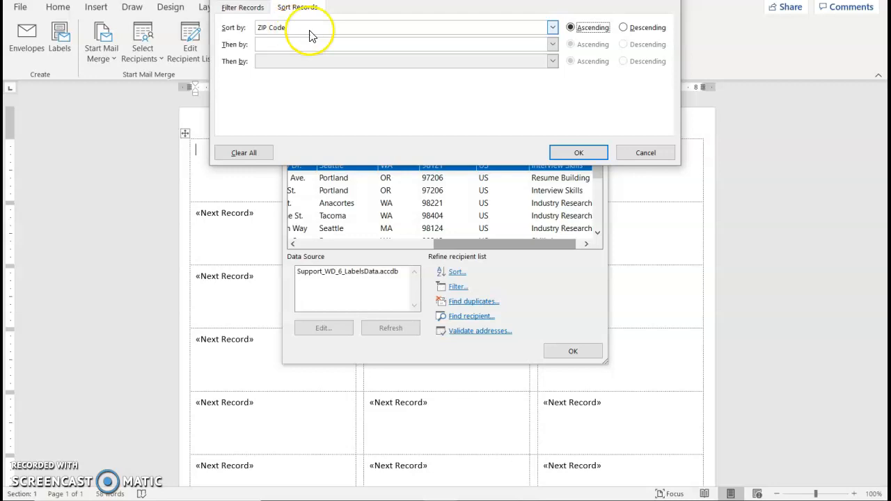
left_click(554, 44)
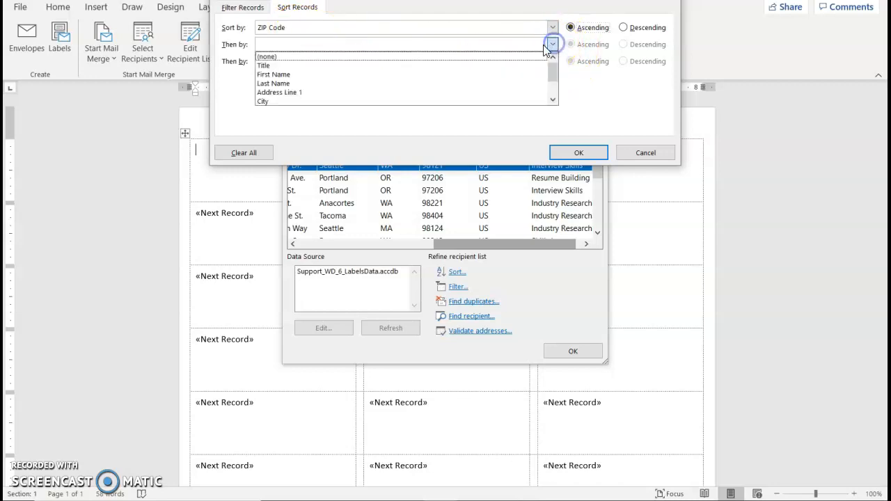
left_click(268, 86)
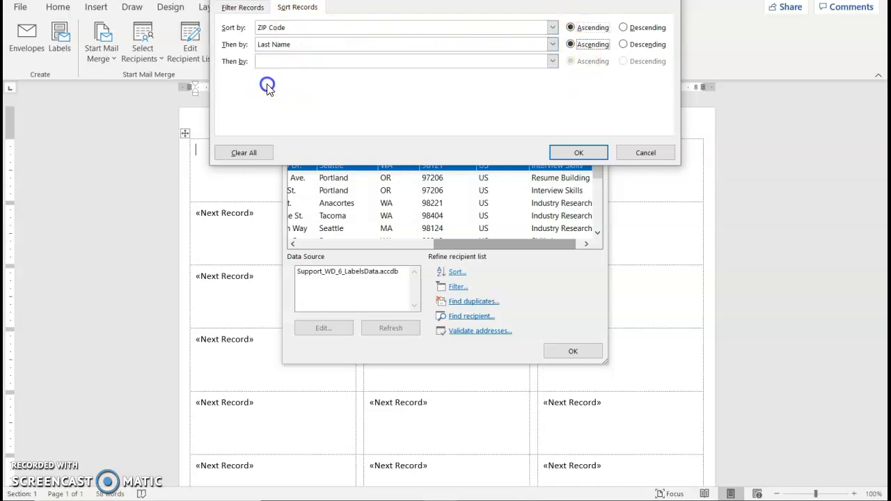
left_click(578, 153)
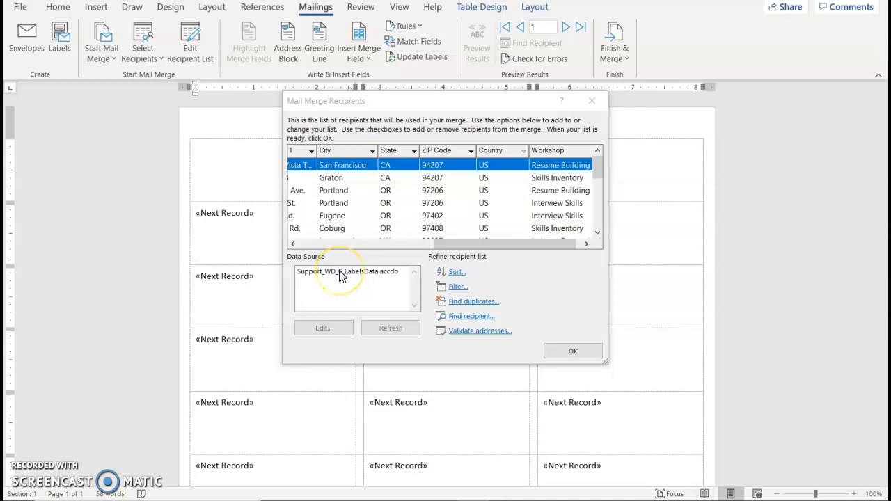
left_click(557, 350)
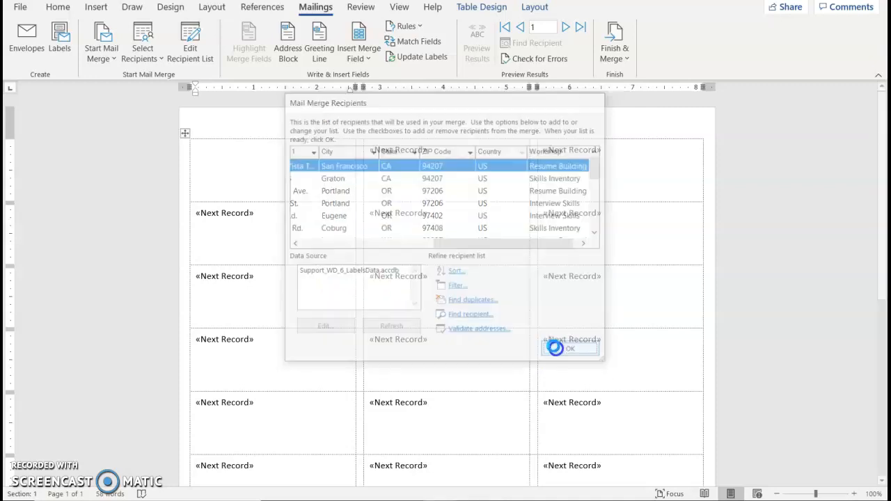
Search all fields of the mail merge recipient list for "Graton"
left_click(194, 46)
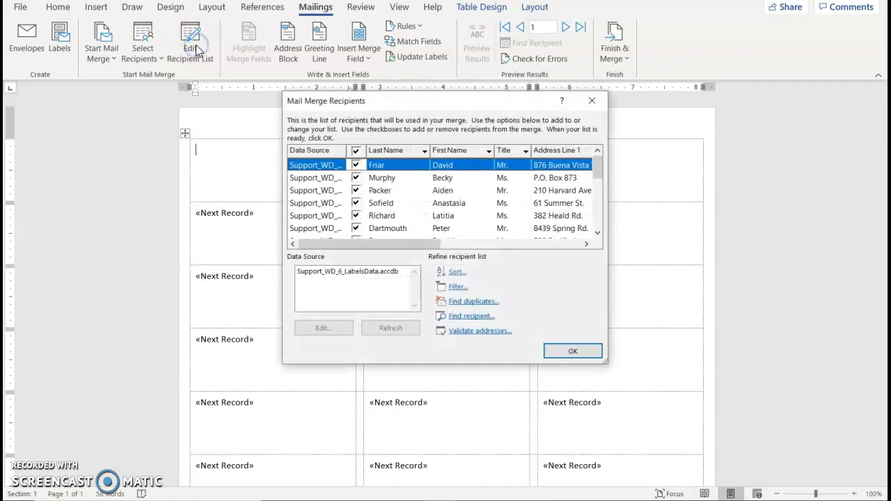
left_click(465, 318)
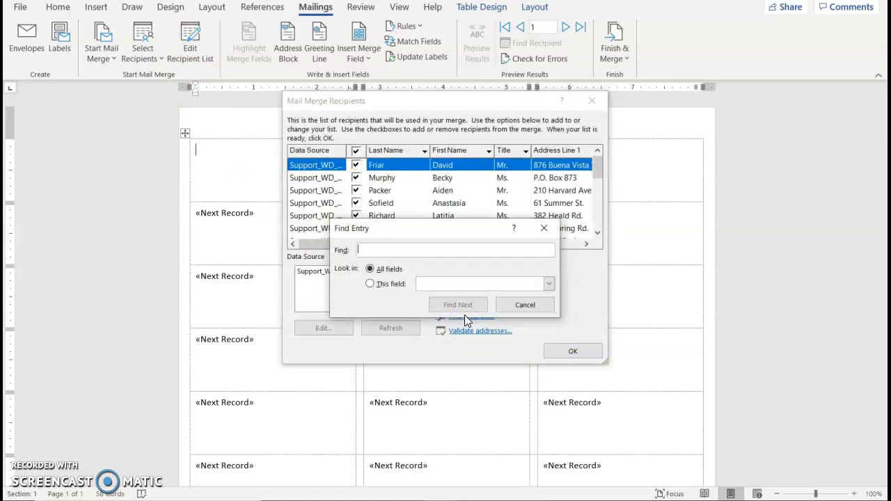
type("Graton")
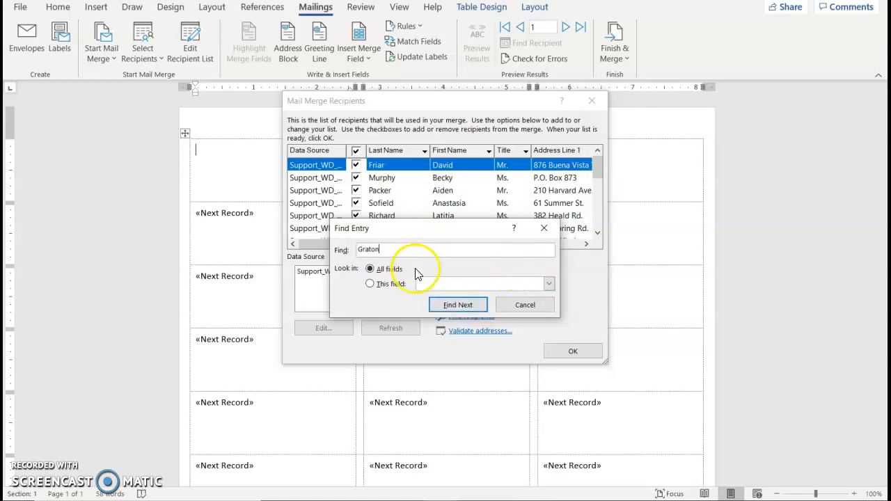
left_click(449, 304)
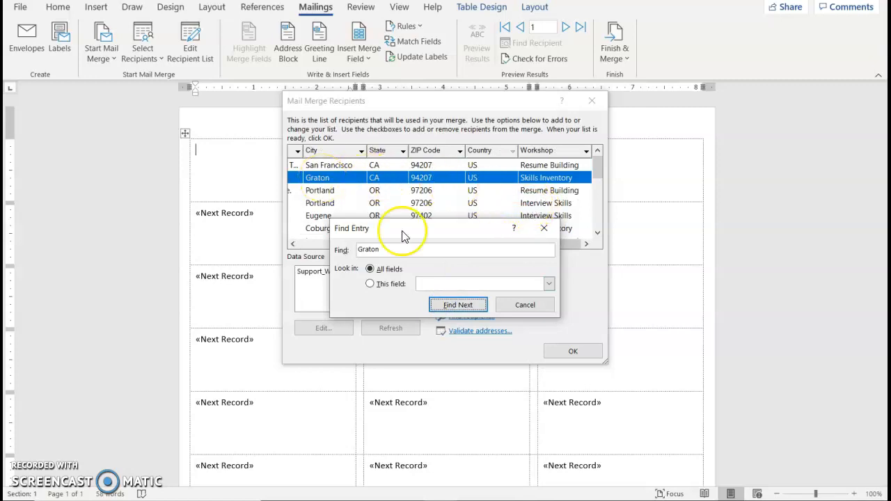
Open the Support_WD_6_LabelsData.accdb data source for editing and find the entry containing "Graton" in all fields
left_click(504, 304)
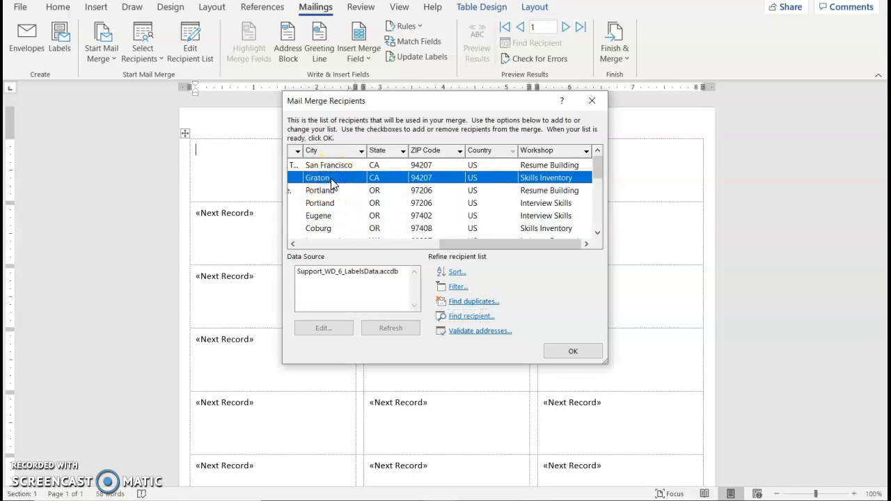
left_click(346, 277)
left_click(325, 333)
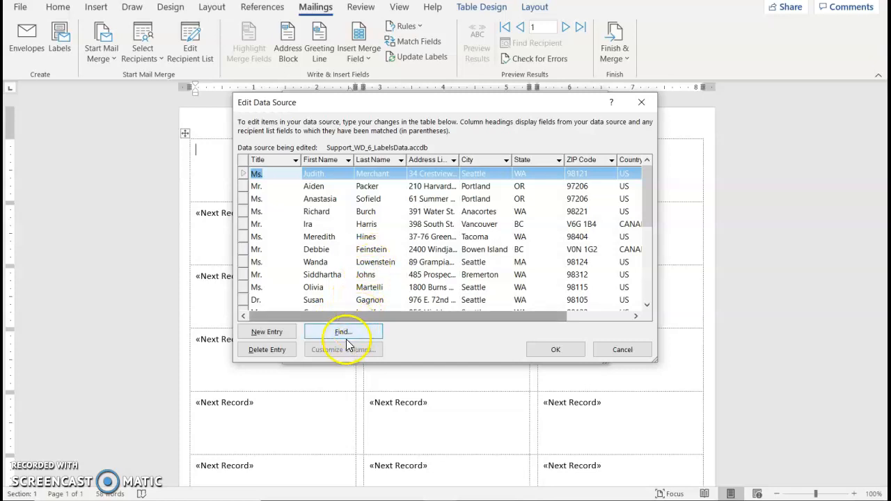
left_click(350, 332)
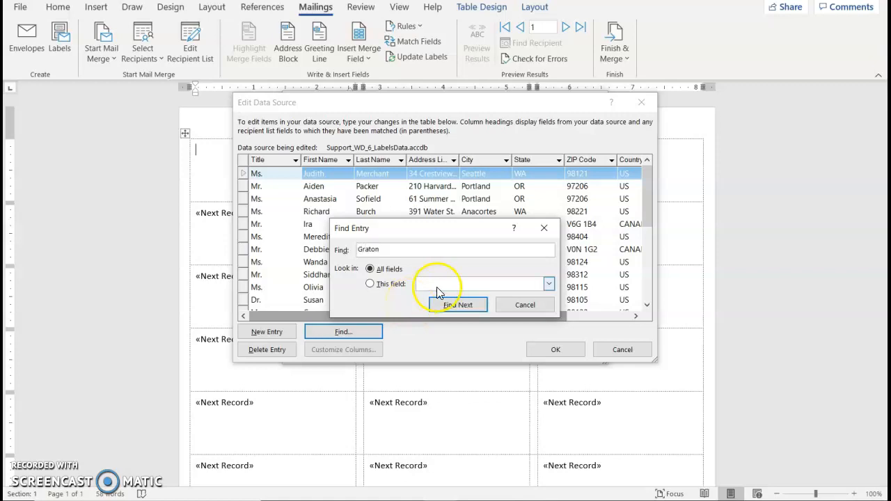
left_click(440, 306)
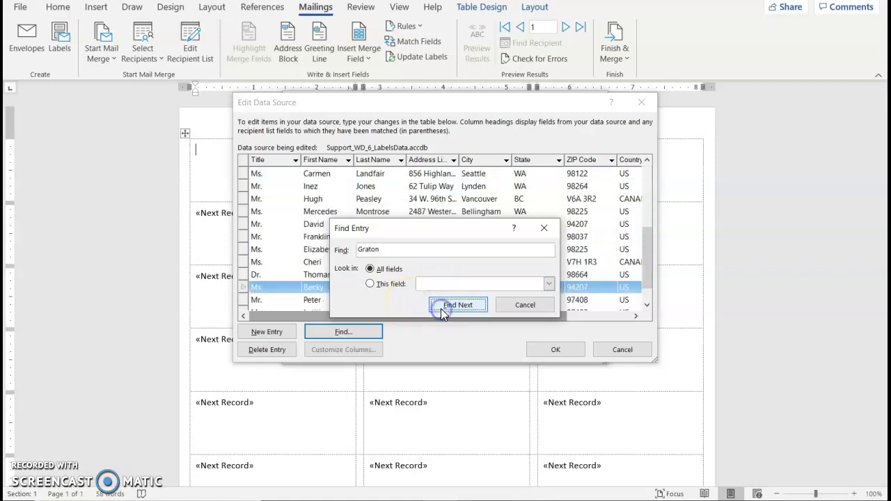
Change the found record's city to San Francisco, save the change to the data source and accept the recipient list
left_click(524, 307)
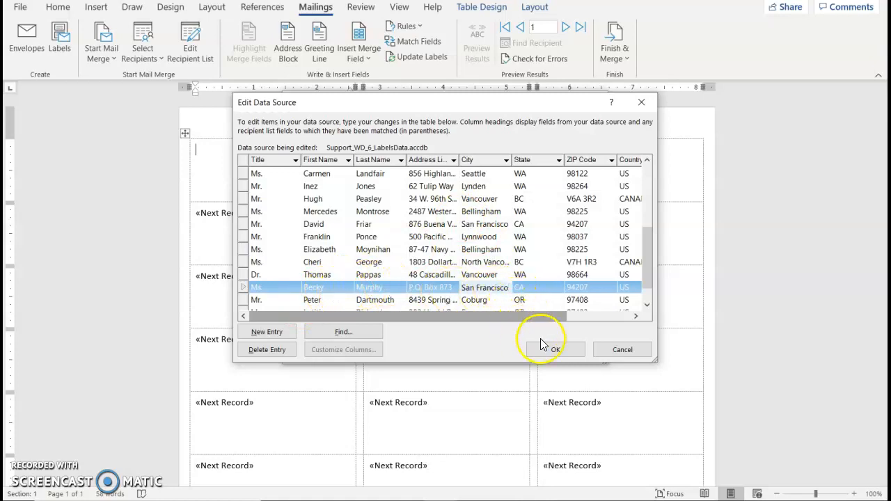
left_click(556, 355)
left_click(396, 275)
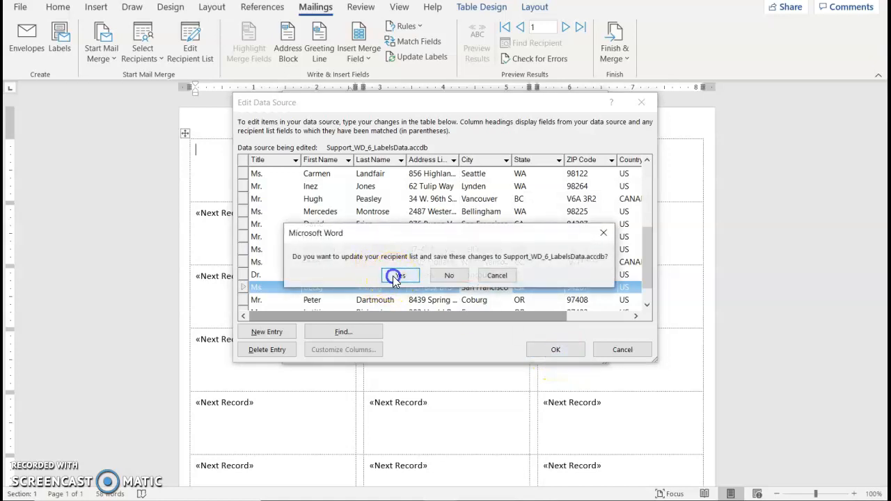
left_click(553, 355)
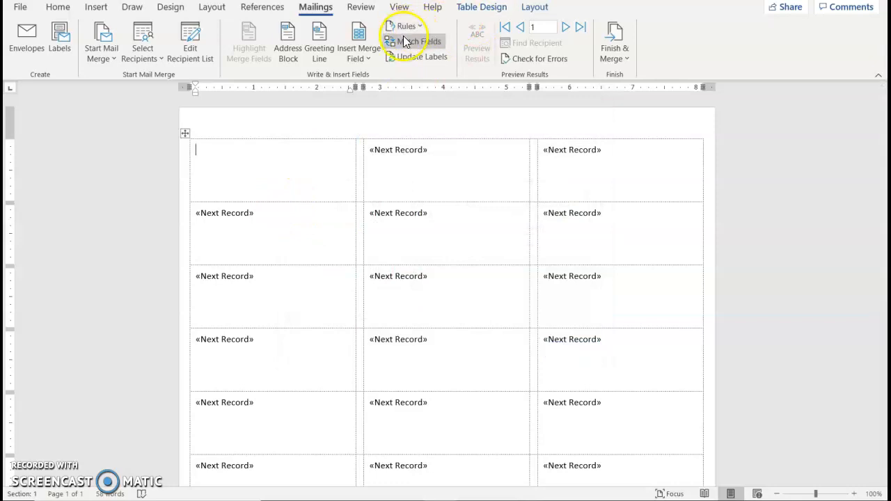
Insert an address block with the default name format in the first label and update all the other labels to match
left_click(285, 48)
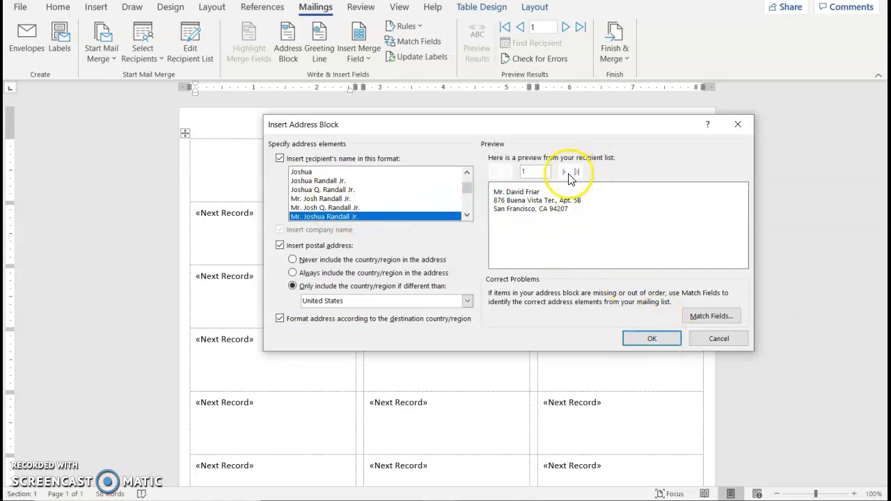
left_click(652, 340)
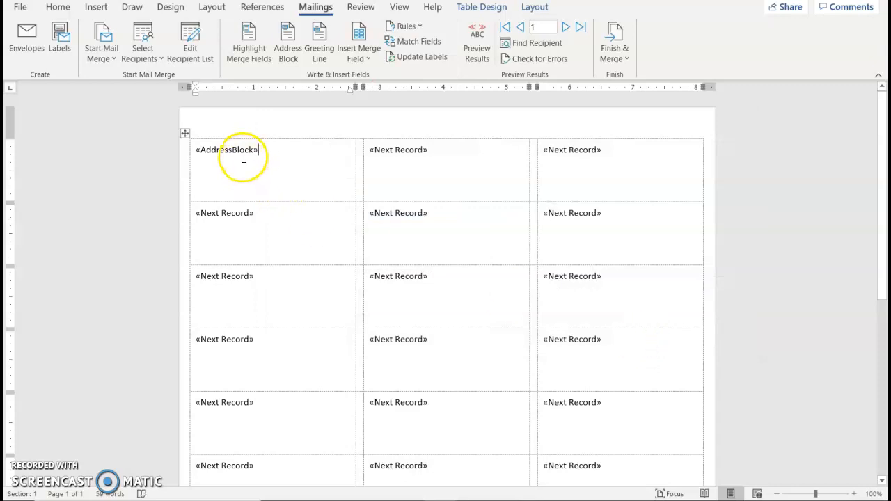
left_click(428, 60)
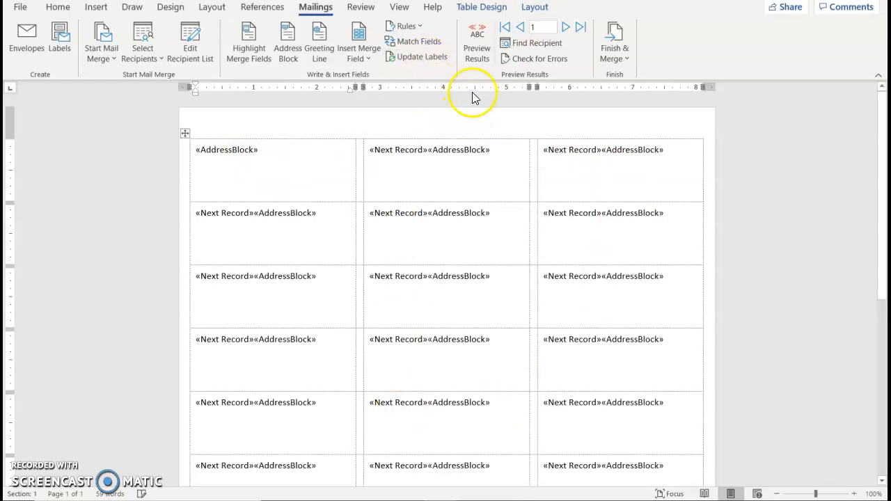
Preview the merge results and look over the addresses on the whole label sheet
left_click(472, 58)
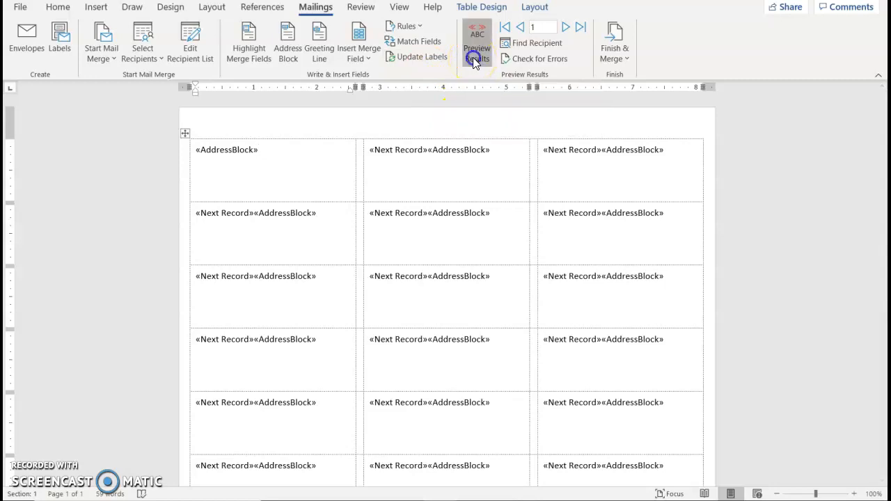
scroll(497, 319, "down", 5)
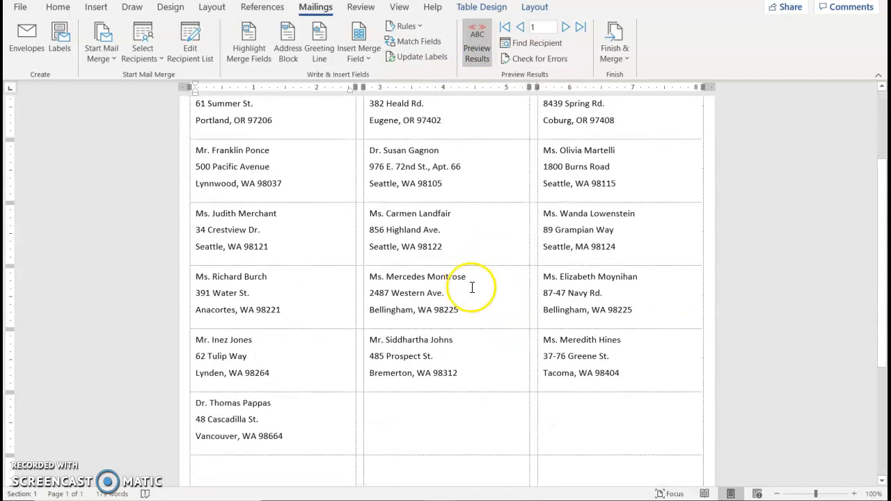
scroll(476, 299, "up", 4)
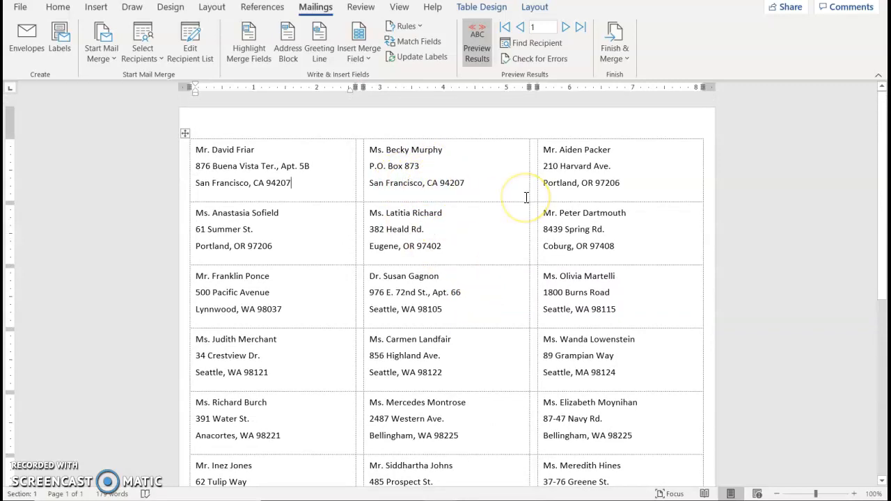
Finish the merge by sending all records to a new document of individual labels
left_click(617, 54)
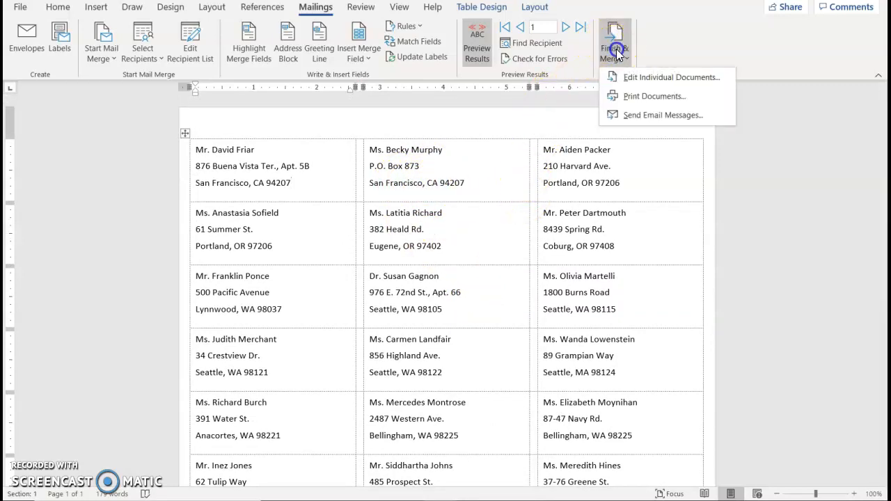
left_click(629, 77)
left_click(411, 217)
left_click(414, 268)
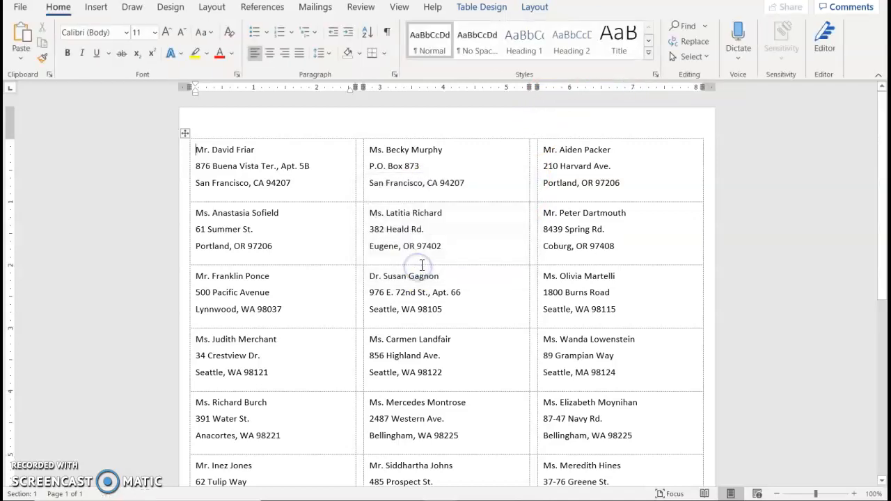